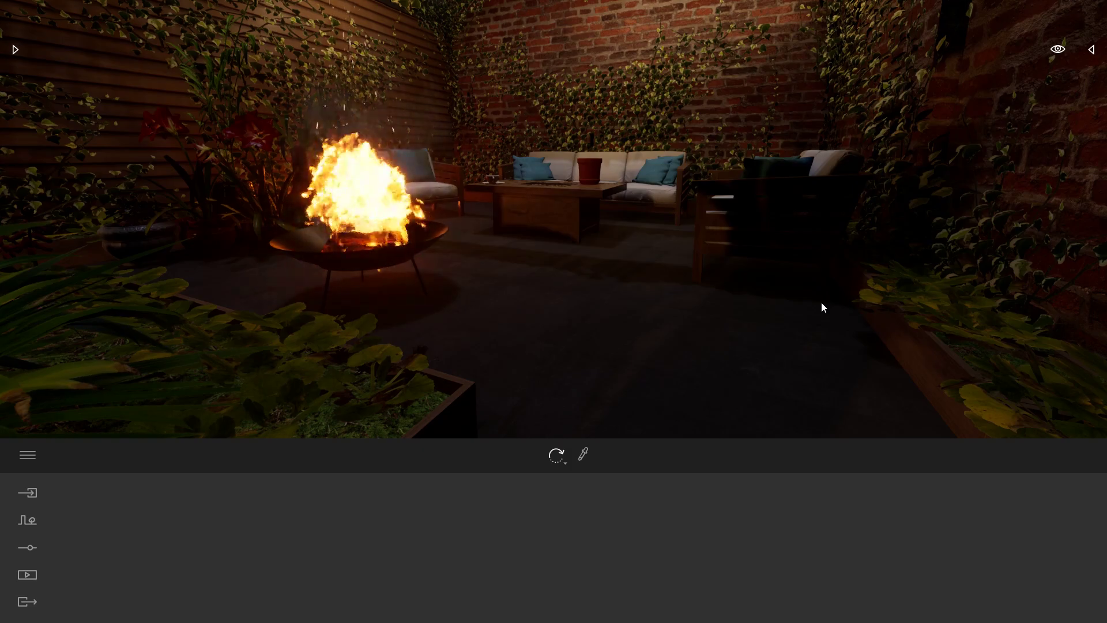
View the TilesCeramic10_r.png image, and replace the patio floor material's reflection texture with that file
{"action": "key", "text": "alt+Tab"}
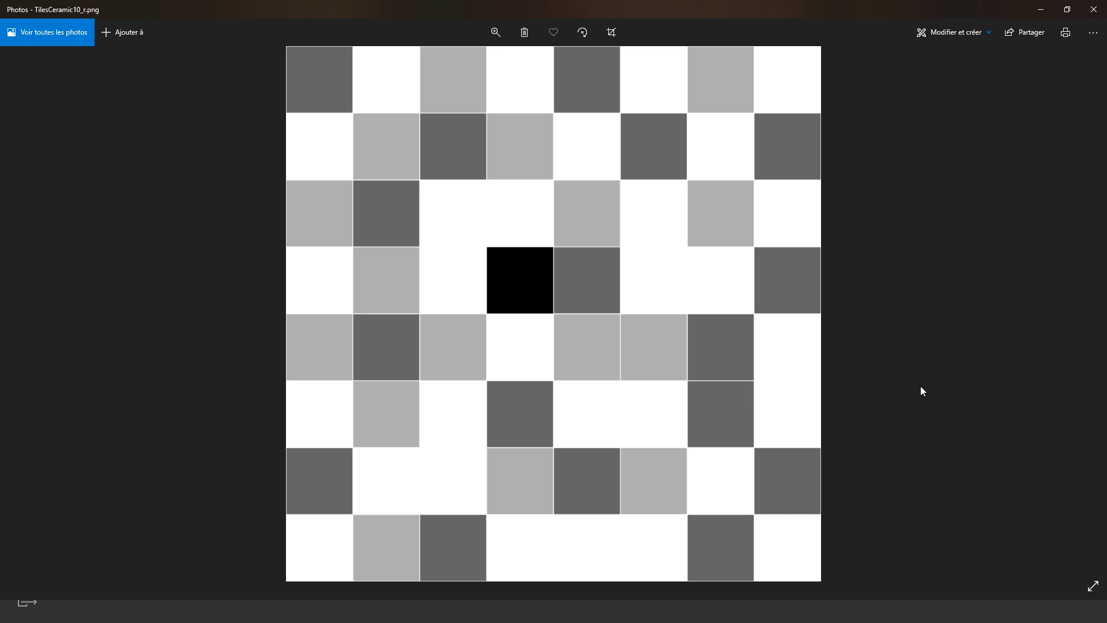
{"action": "key", "text": "alt+Tab"}
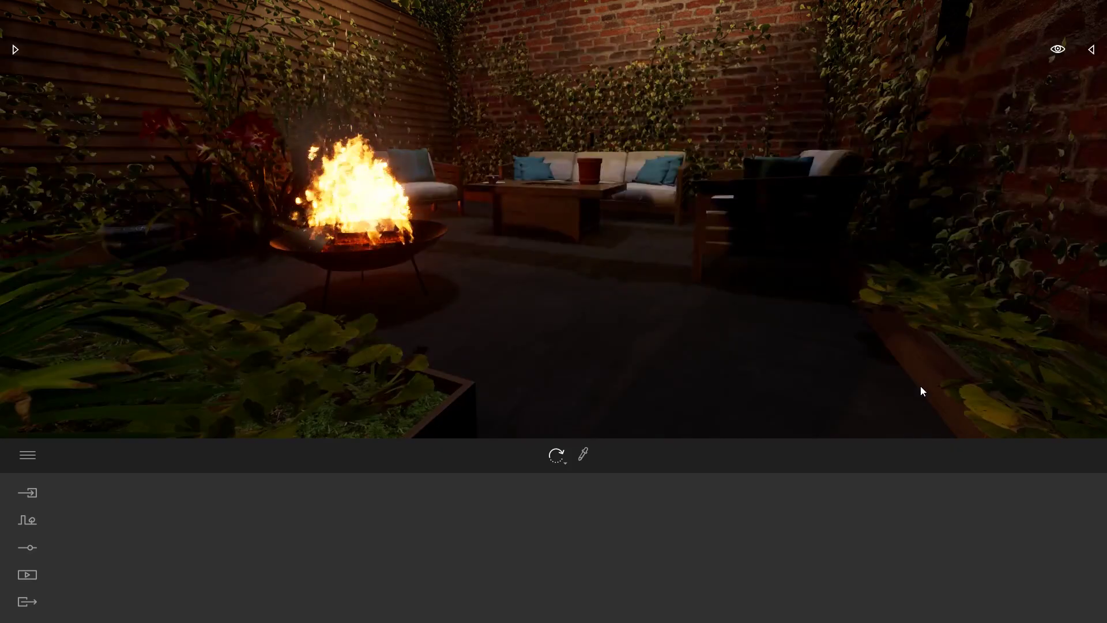
{"action": "left_click", "coordinate": [583, 455]}
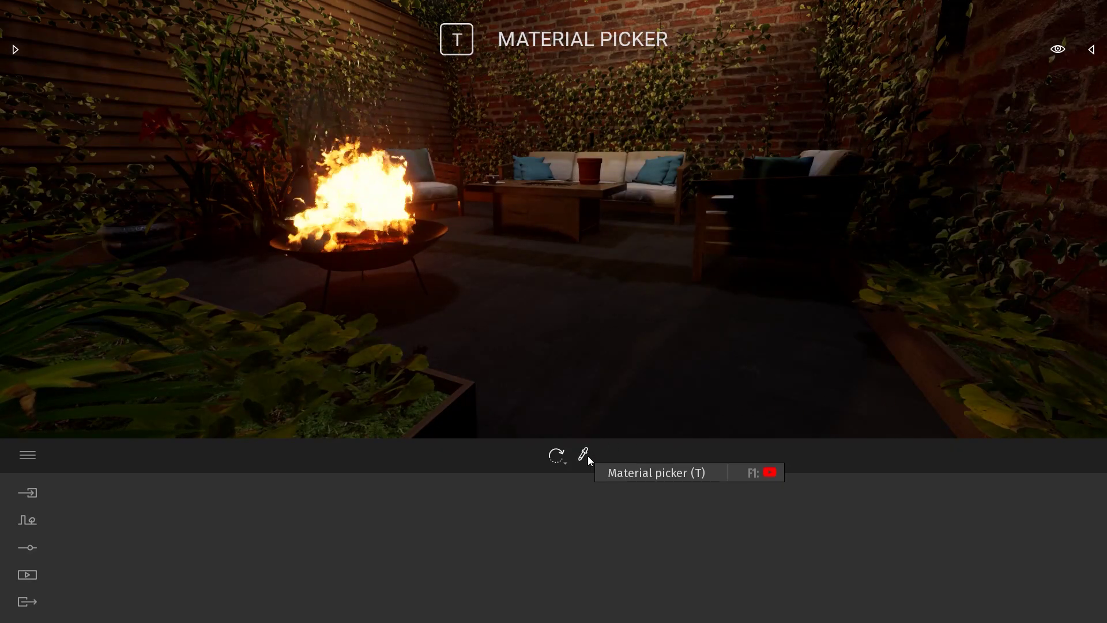
{"action": "left_click", "coordinate": [654, 325]}
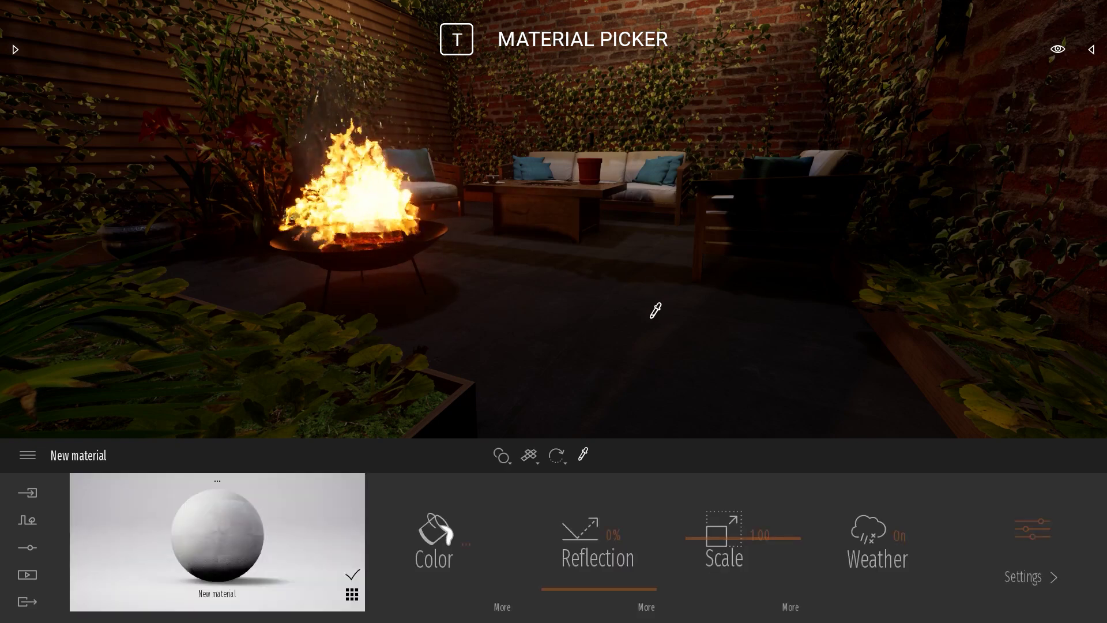
{"action": "left_click", "coordinate": [647, 607]}
{"action": "left_click", "coordinate": [755, 530]}
{"action": "left_click", "coordinate": [696, 439]}
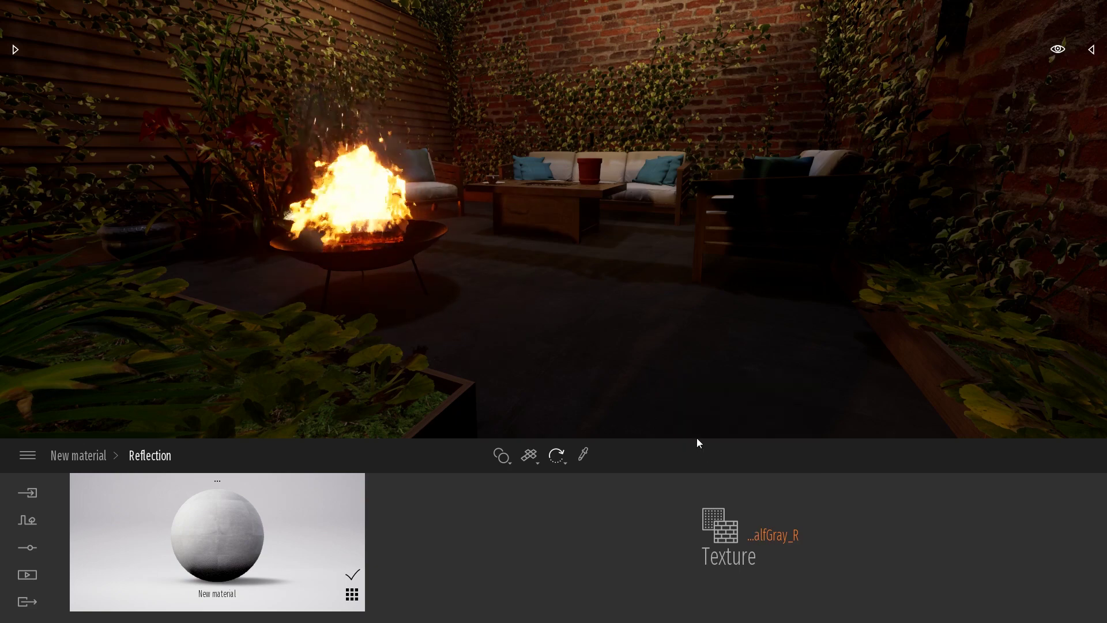
{"action": "double_click", "coordinate": [533, 392]}
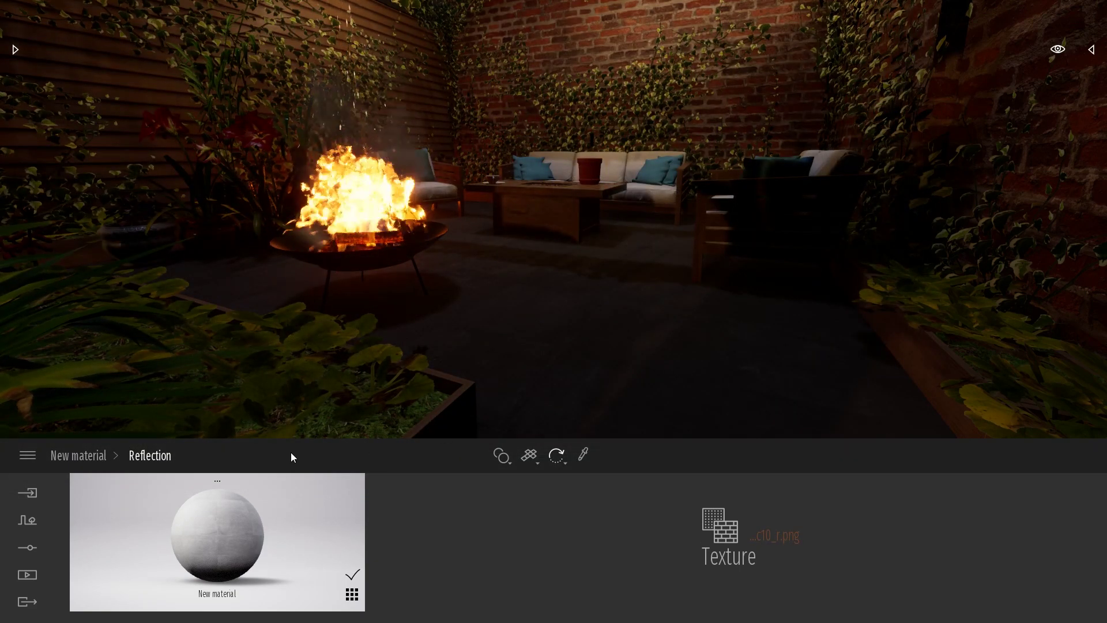
{"action": "left_click", "coordinate": [94, 460]}
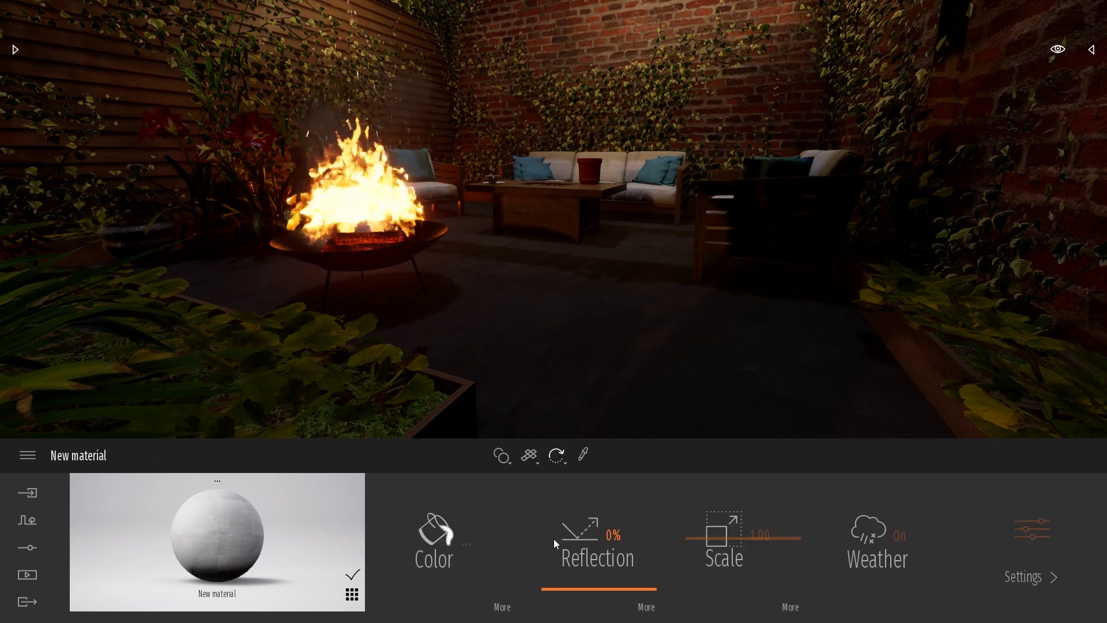
Set the patio floor material's reflection to 50%
{"action": "left_click", "coordinate": [630, 532]}
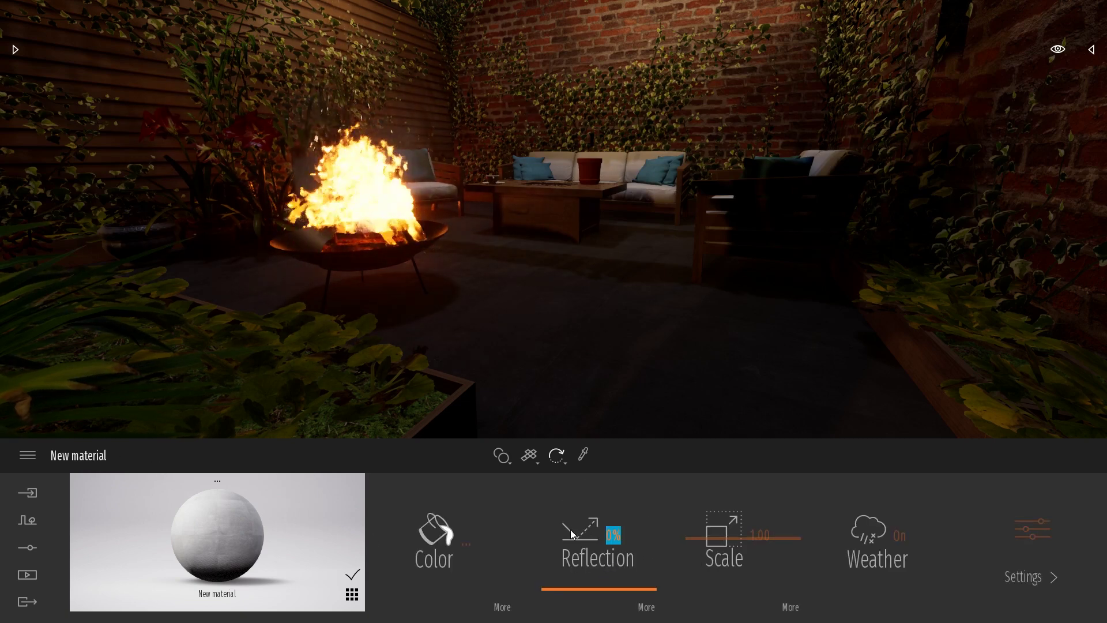
{"action": "type", "text": "50"}
{"action": "key", "text": "Return"}
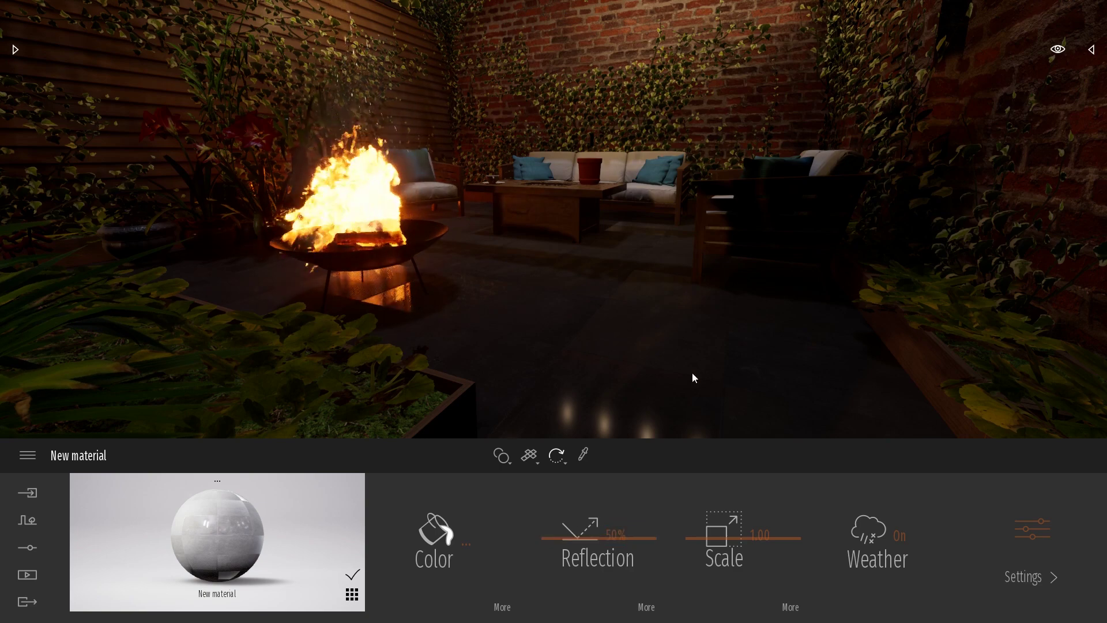
Examine the reflections across the patio floor tiles from low viewpoints, near the fire pit and along the path
{"action": "middle_click_drag", "start_coordinate": [695, 377], "coordinate": [694, 323], "text": "shift"}
{"action": "key", "text": "s"}
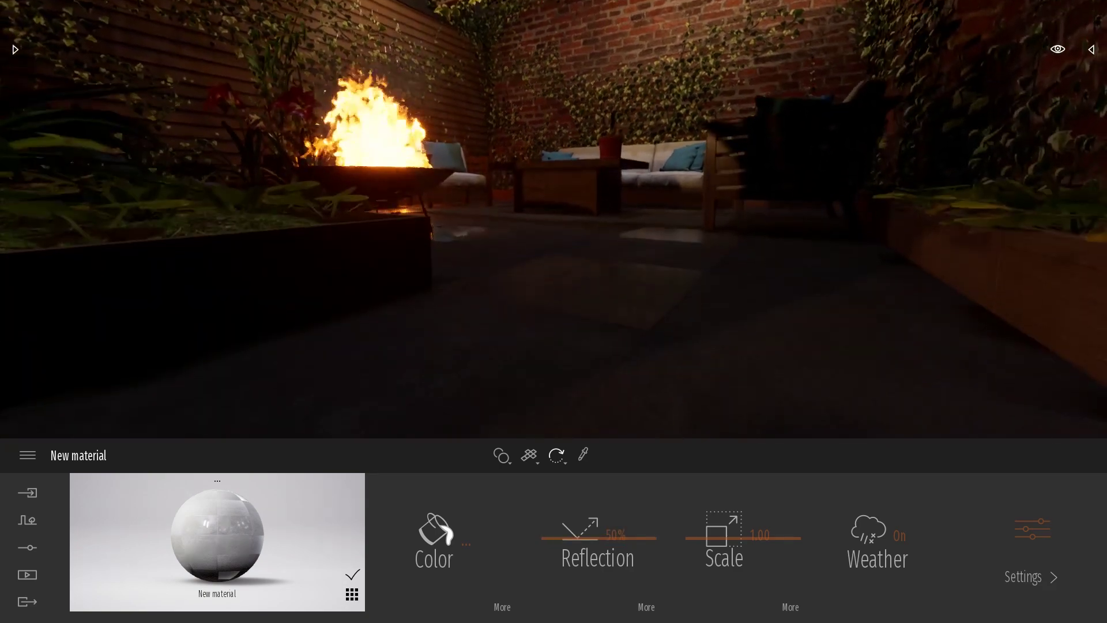
{"action": "key", "text": "s"}
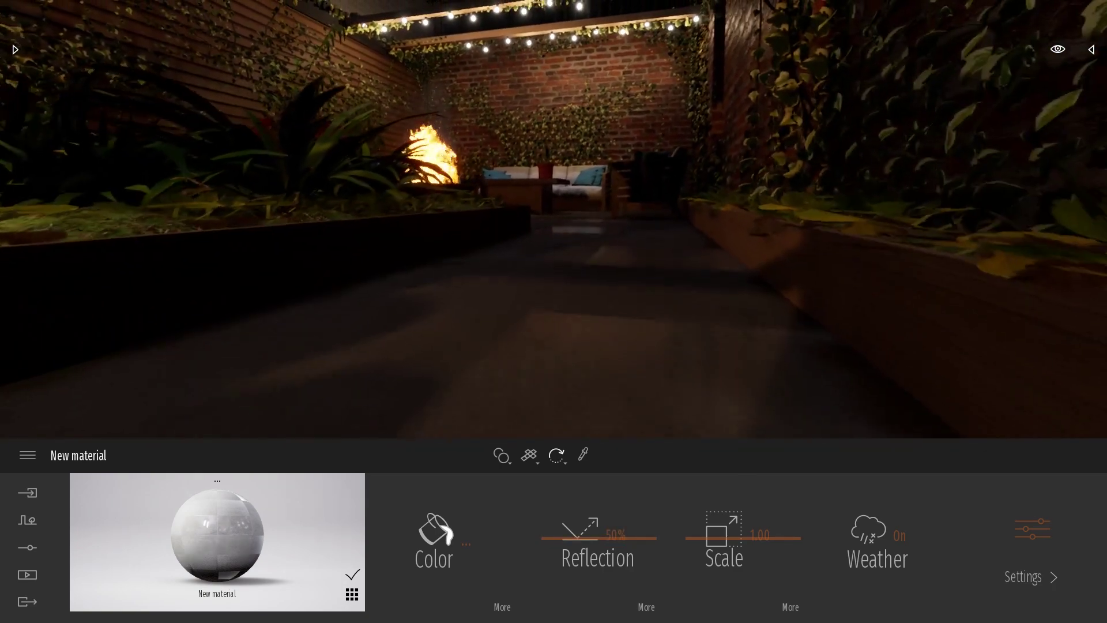
{"action": "key", "text": "s"}
{"action": "key", "text": "w"}
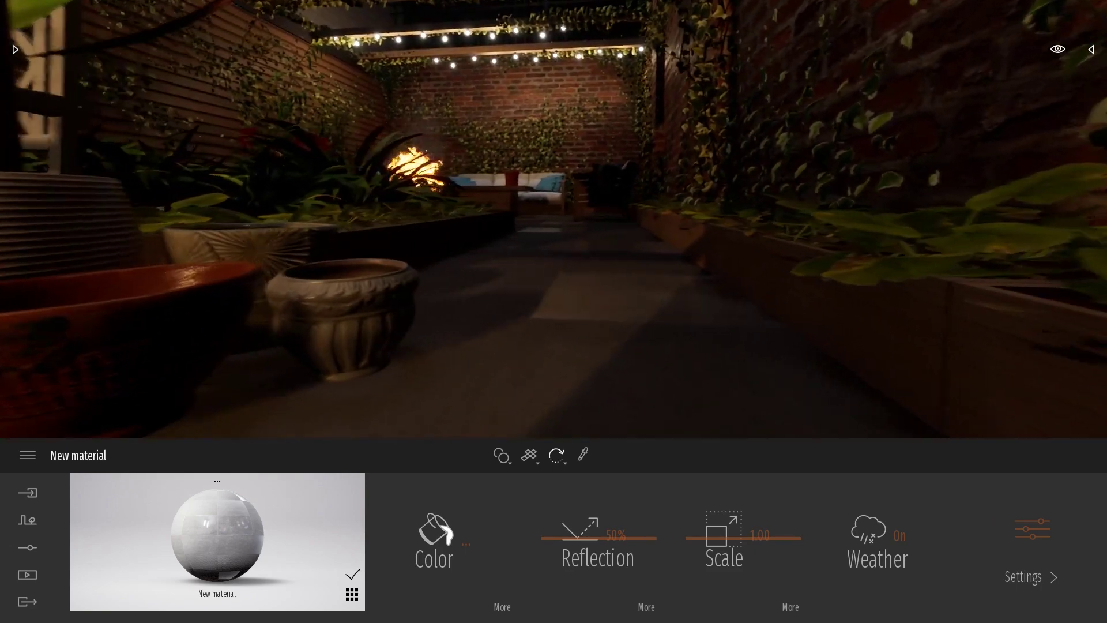
{"action": "key", "text": "w"}
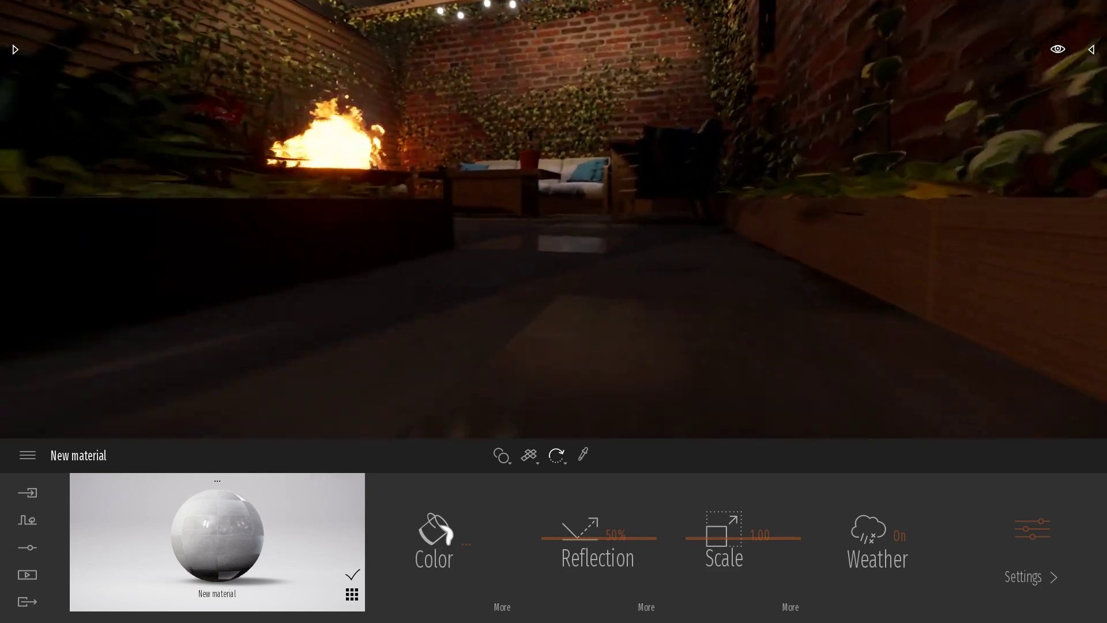
{"action": "key", "text": "w"}
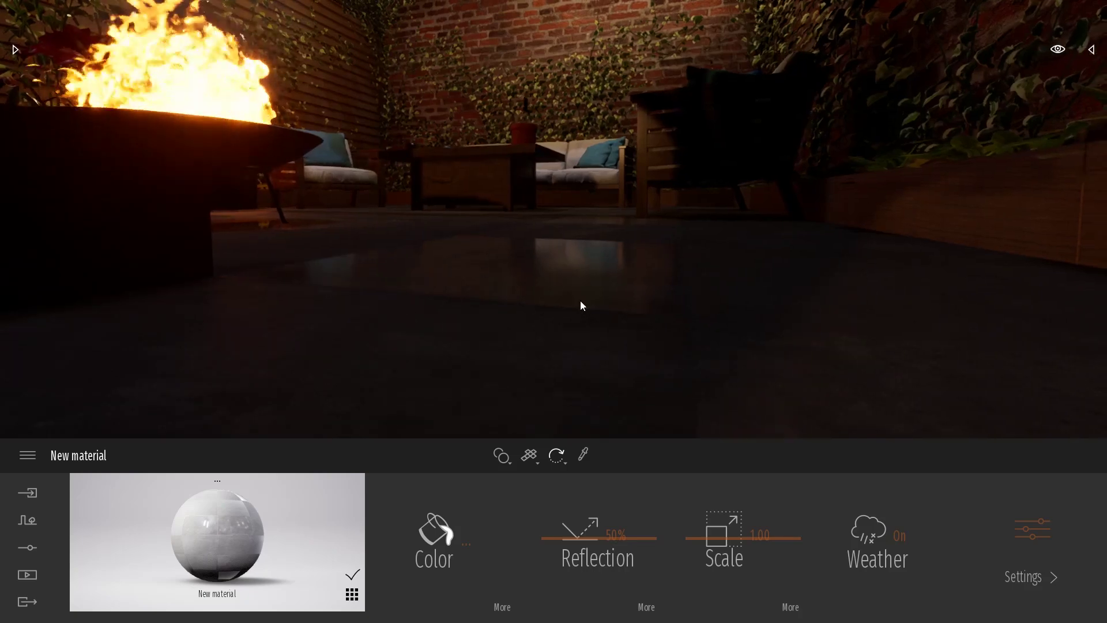
{"action": "key", "text": "w"}
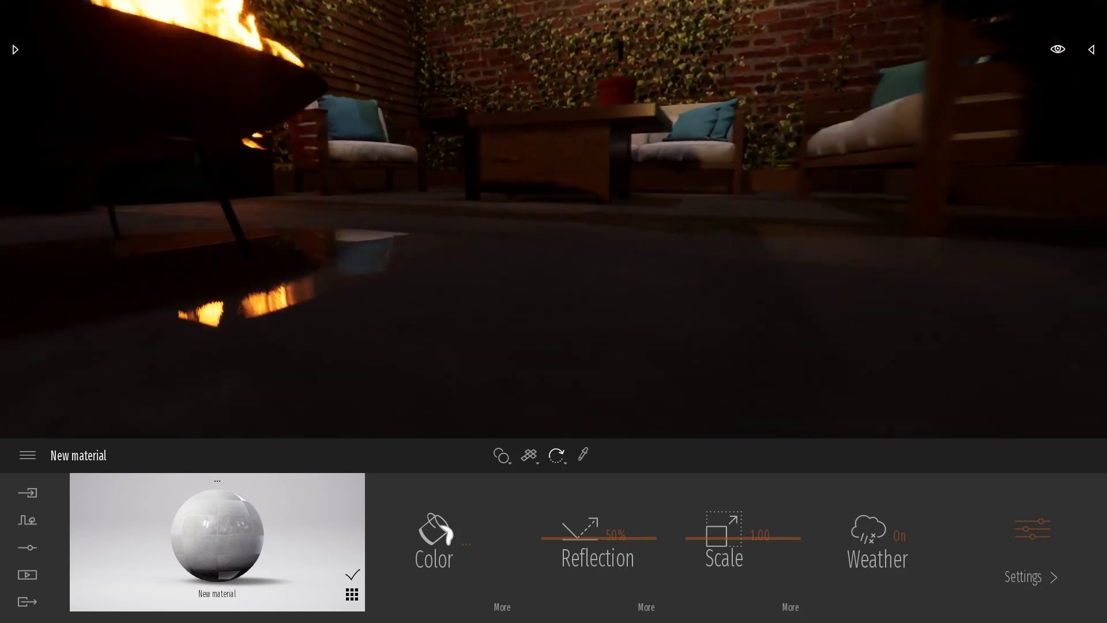
{"action": "key", "text": "w"}
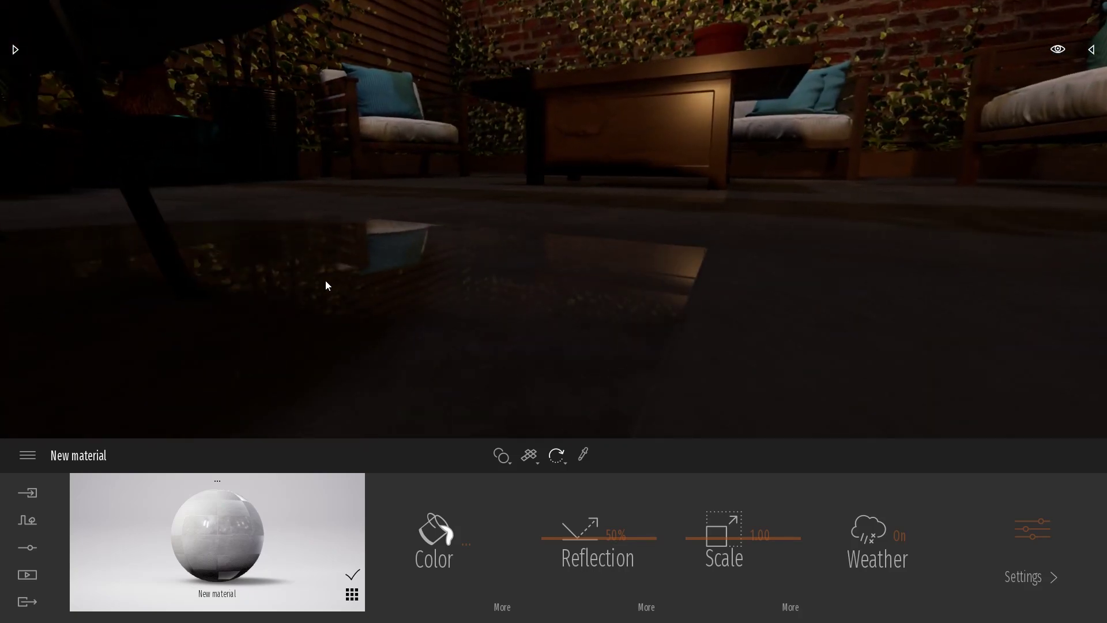
{"action": "key", "text": "w"}
{"action": "key", "text": "s"}
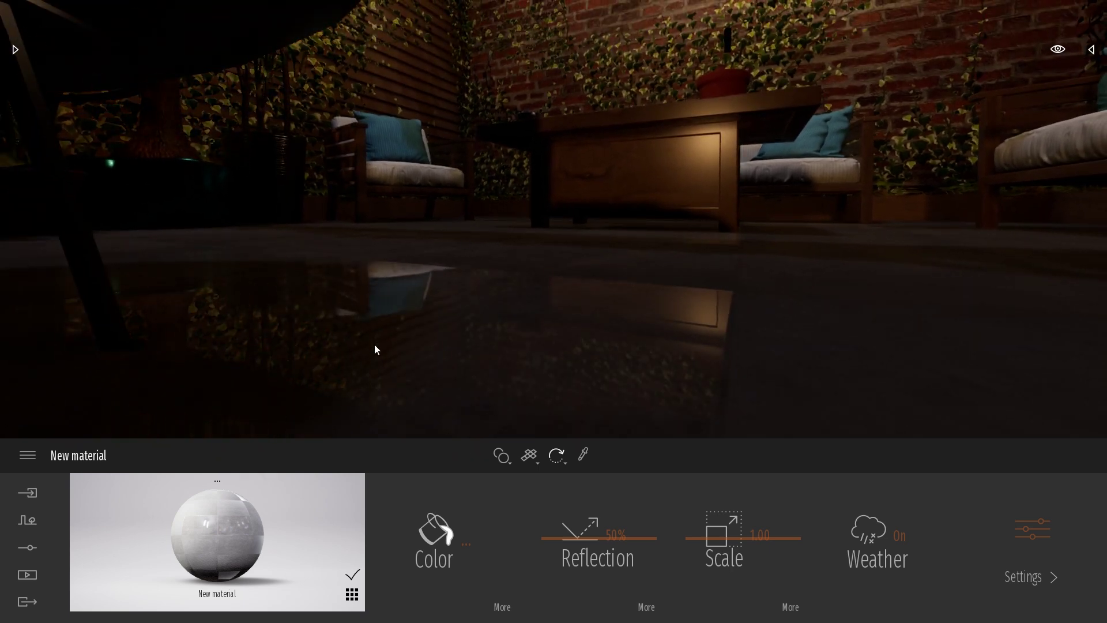
{"action": "middle_click_drag", "start_coordinate": [620, 315], "coordinate": [292, 259], "text": "shift"}
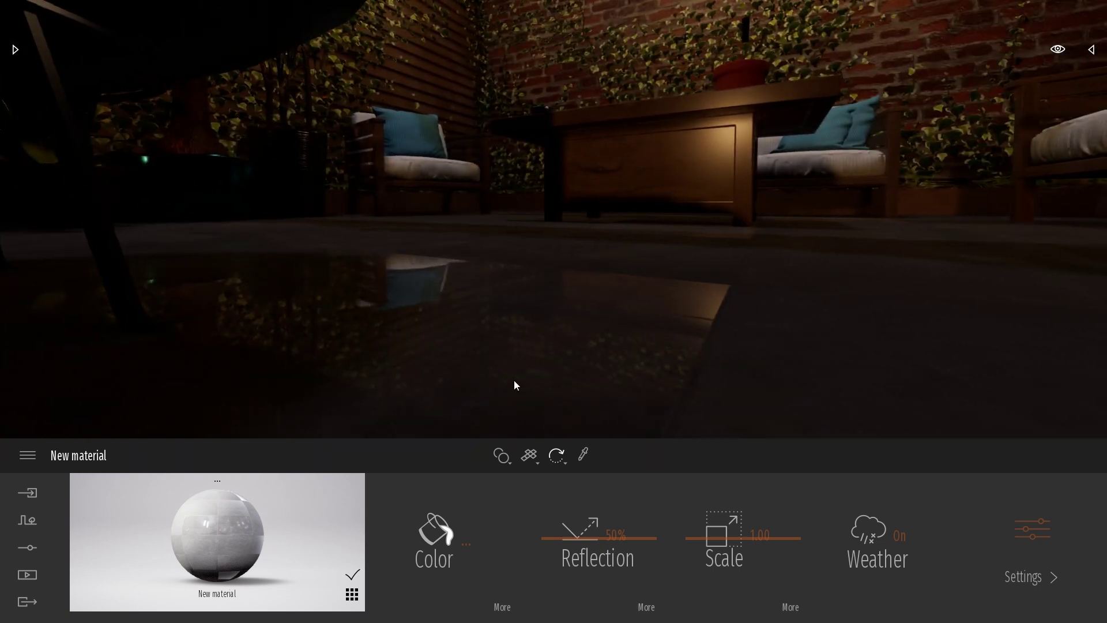
{"action": "key", "text": "s"}
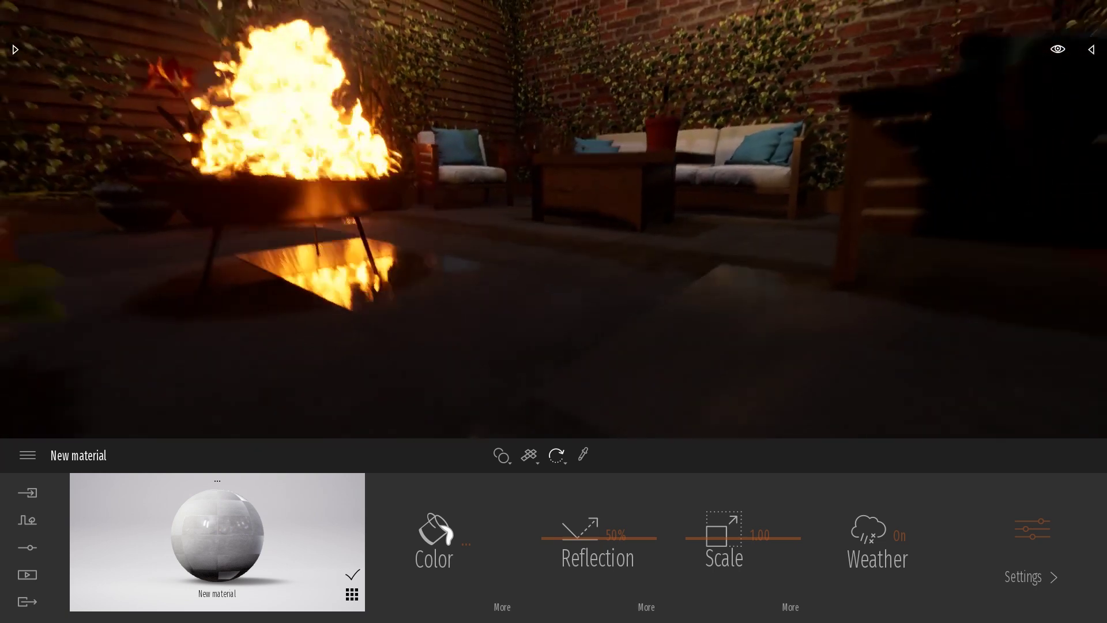
{"action": "key", "text": "s"}
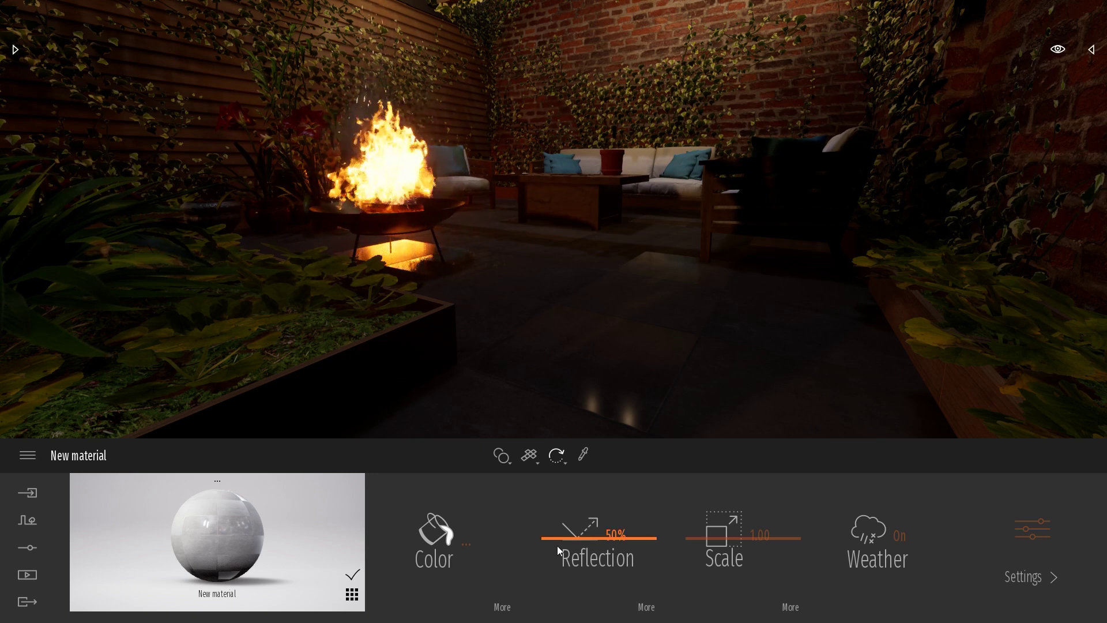
Try the patio floor material's reflection at 100% near the fire pit, and restore it to 50%
{"action": "key", "text": "w"}
{"action": "right_click_drag", "start_coordinate": [746, 387], "coordinate": [745, 359]}
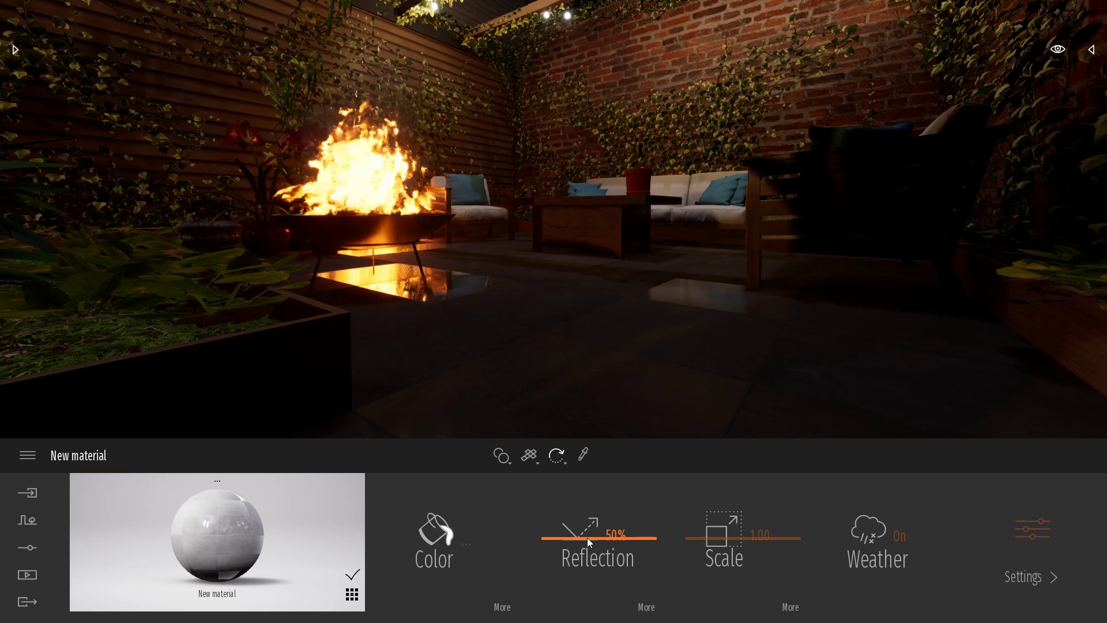
{"action": "left_click_drag", "start_coordinate": [589, 542], "coordinate": [610, 473]}
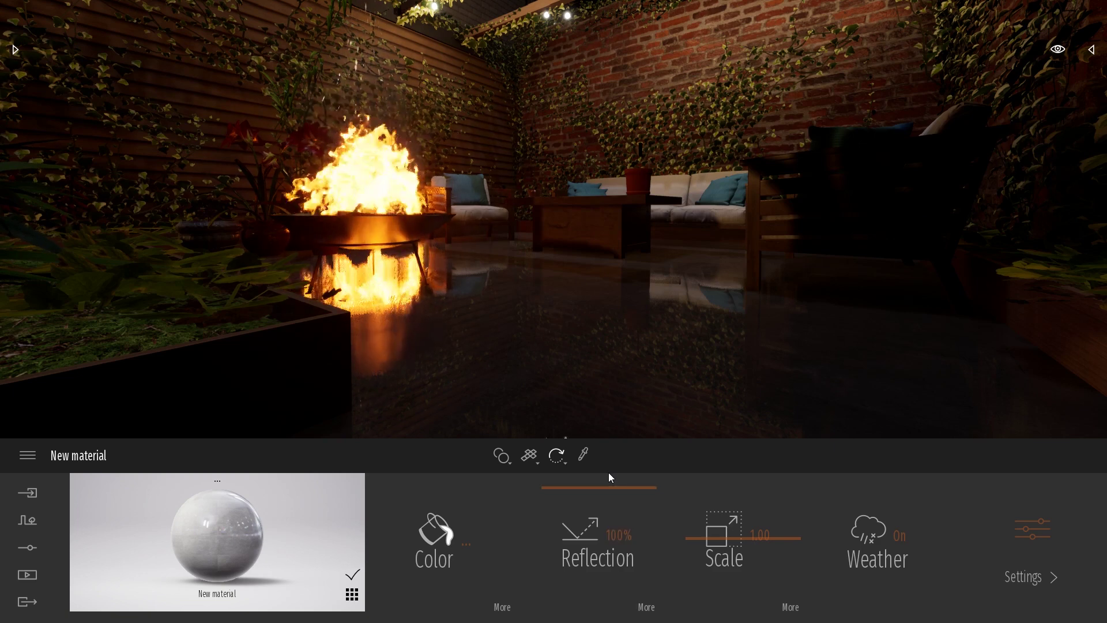
{"action": "left_click_drag", "start_coordinate": [632, 536], "coordinate": [578, 529]}
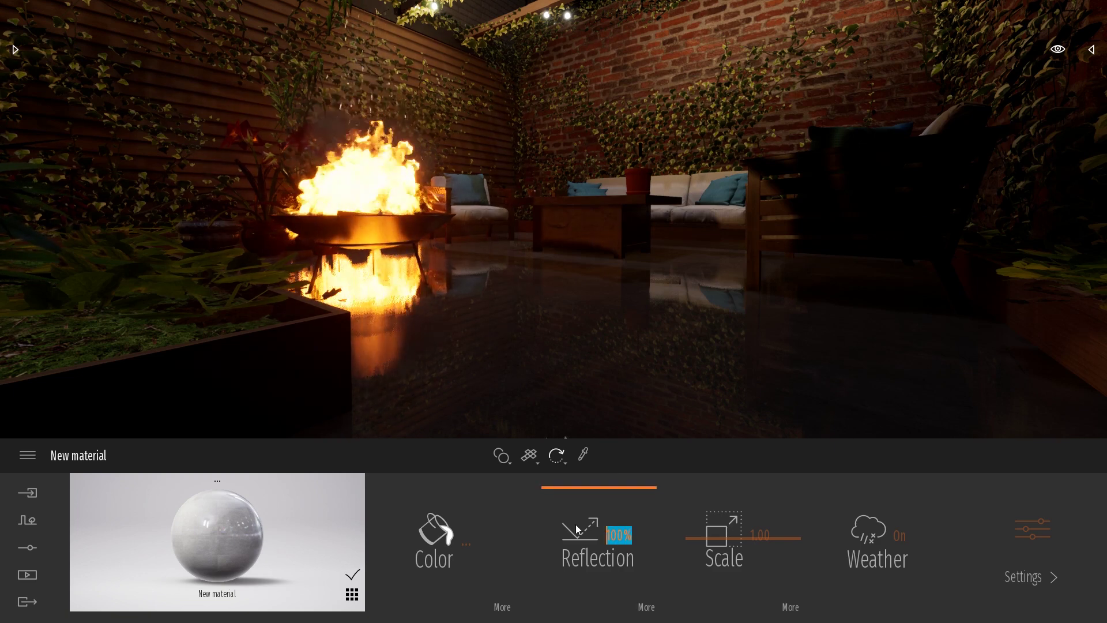
{"action": "type", "text": "50"}
{"action": "key", "text": "Return"}
Try the patio floor material's reflection at 40% and 0%, and return it to 50% to review the tiles
{"action": "key", "text": "s"}
{"action": "right_click_drag", "start_coordinate": [594, 401], "coordinate": [648, 399]}
{"action": "key", "text": "s"}
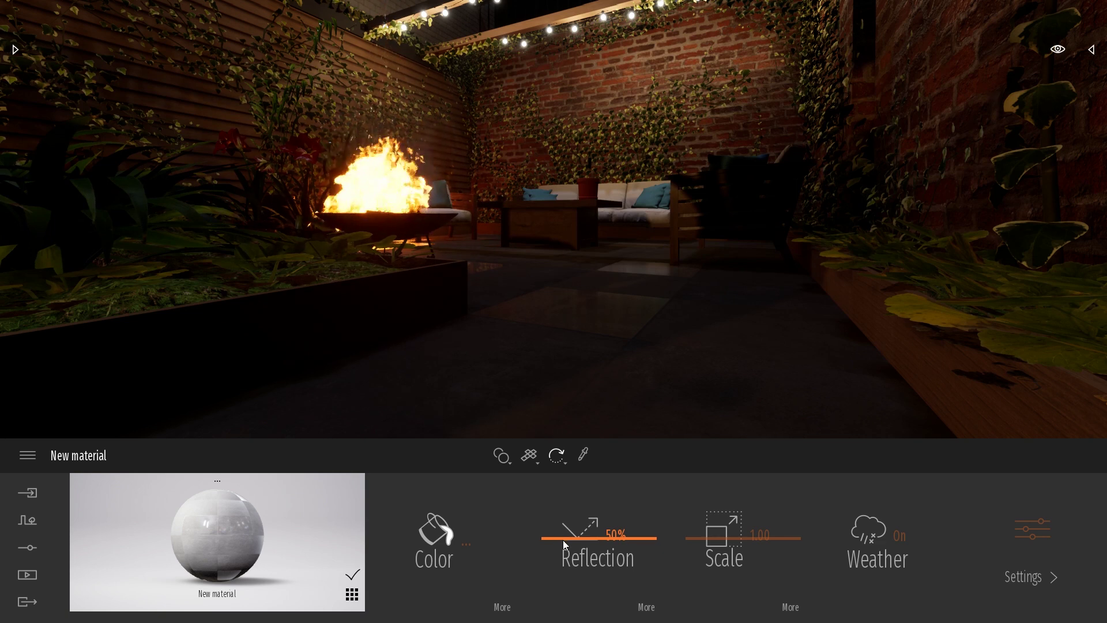
{"action": "left_click_drag", "start_coordinate": [564, 546], "coordinate": [566, 546]}
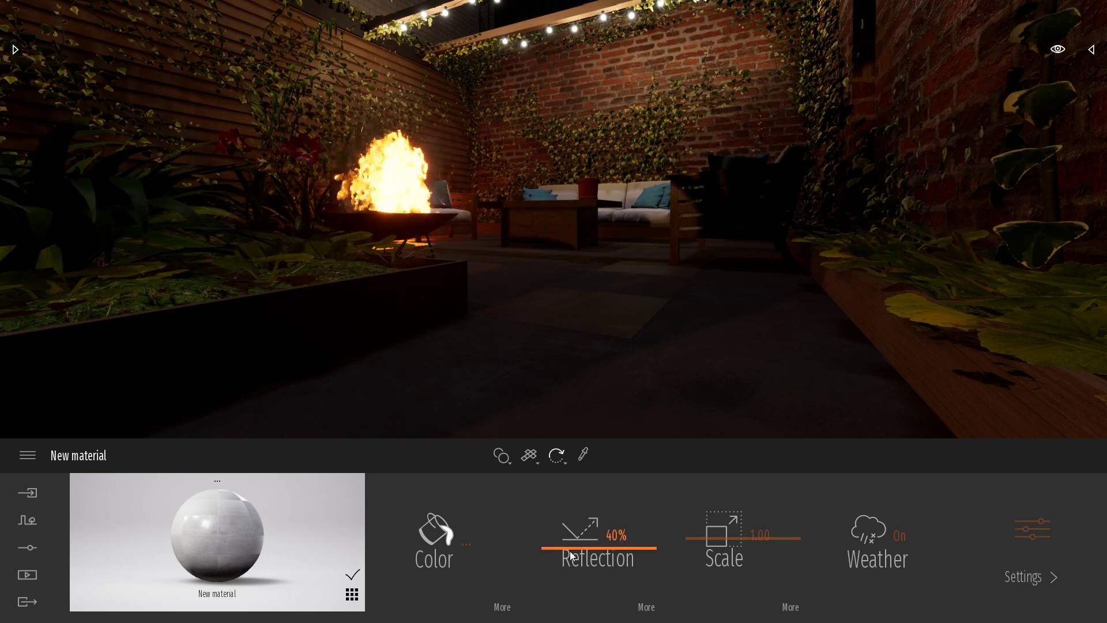
{"action": "left_click_drag", "start_coordinate": [571, 549], "coordinate": [583, 593]}
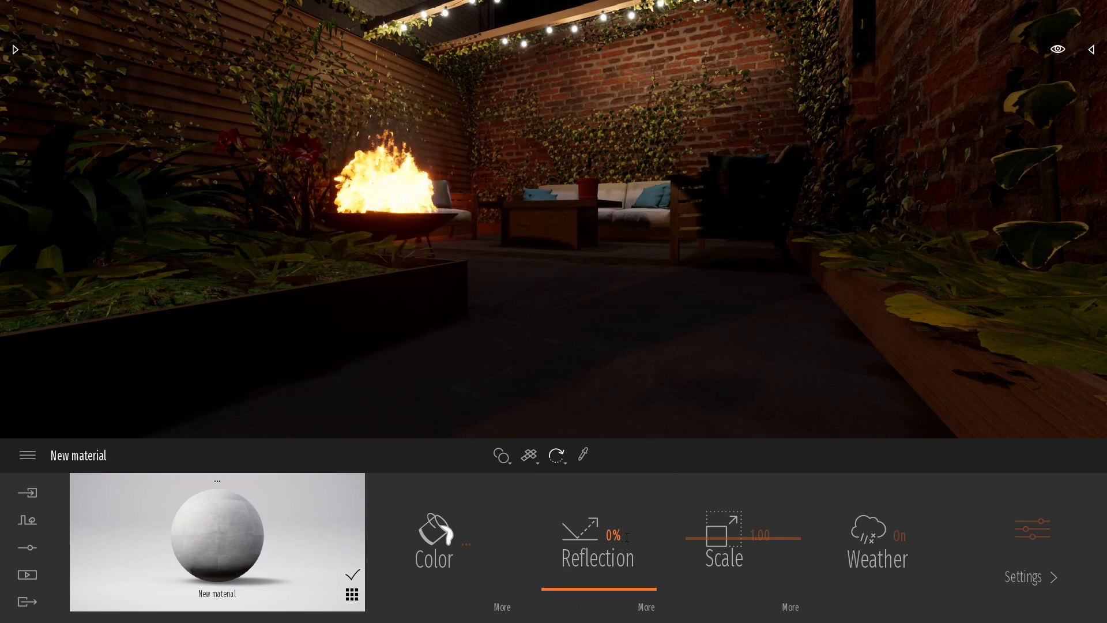
{"action": "left_click_drag", "start_coordinate": [621, 537], "coordinate": [549, 520]}
{"action": "type", "text": "50"}
{"action": "key", "text": "Return"}
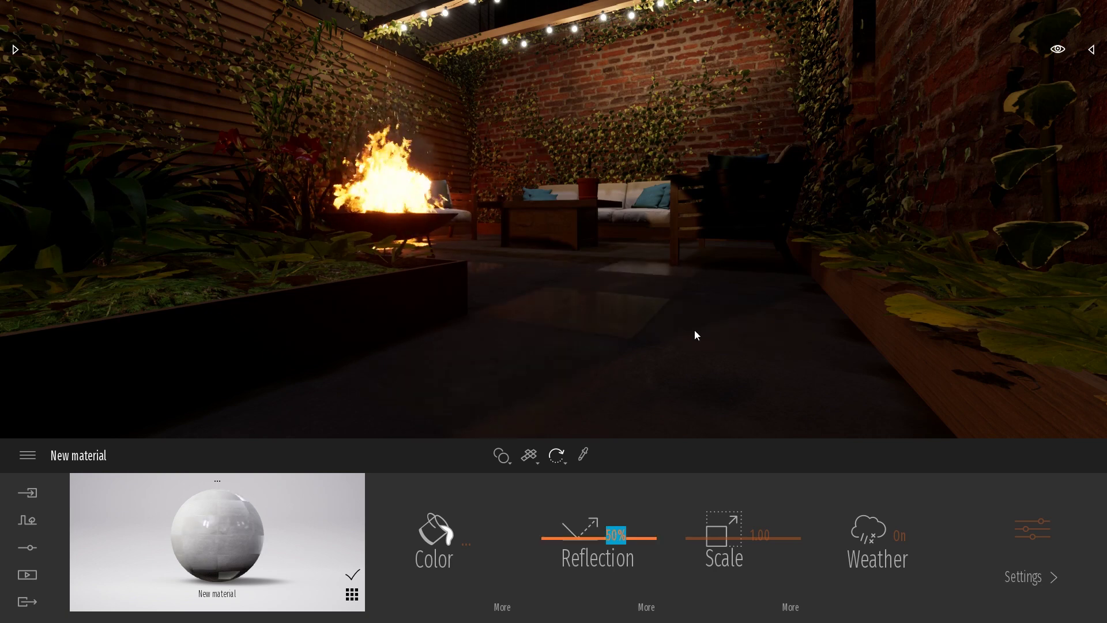
{"action": "right_click_drag", "start_coordinate": [695, 330], "coordinate": [666, 330]}
{"action": "key", "text": "w"}
{"action": "right_click_drag", "start_coordinate": [732, 276], "coordinate": [706, 273]}
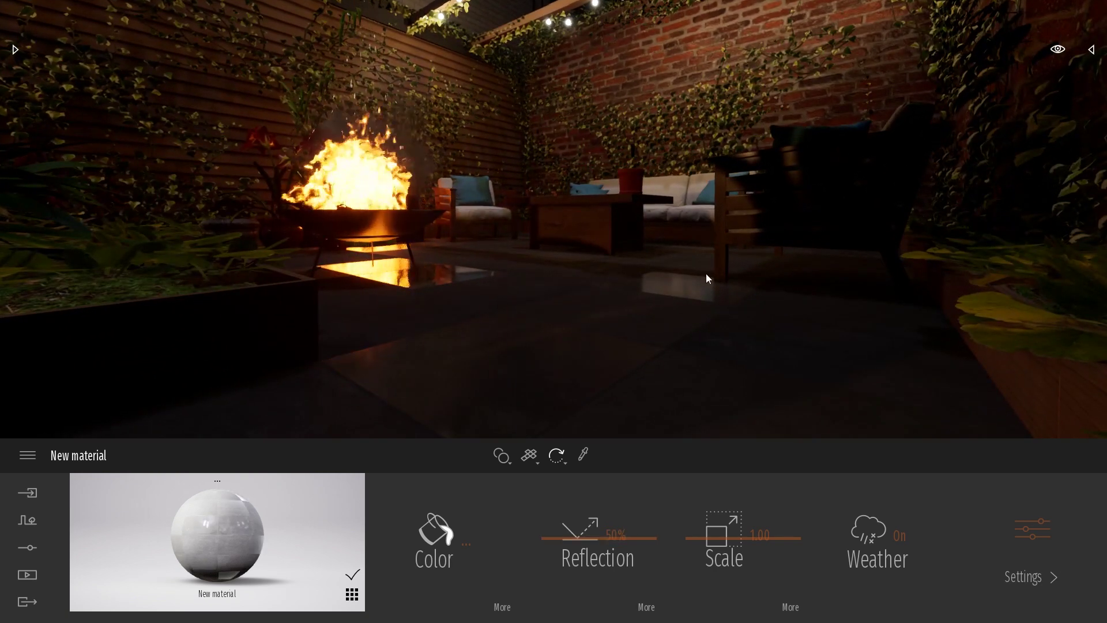